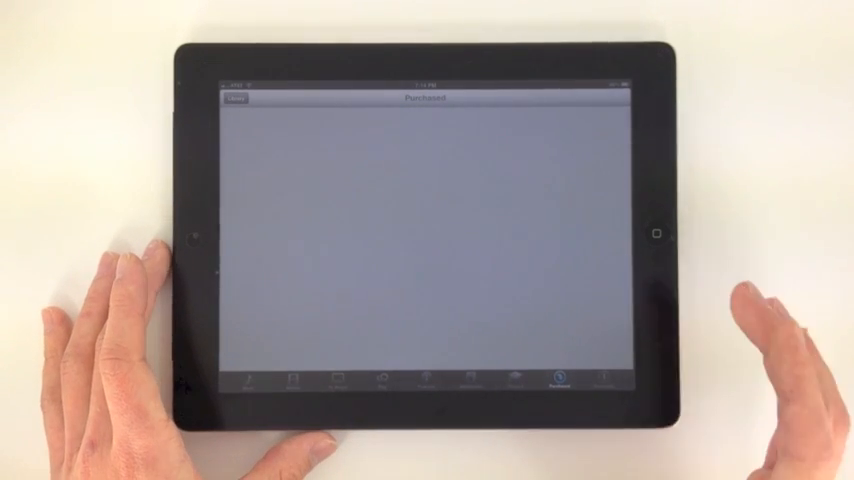
- Show the empty Downloads page from the bottom tab bar
click(560, 378)
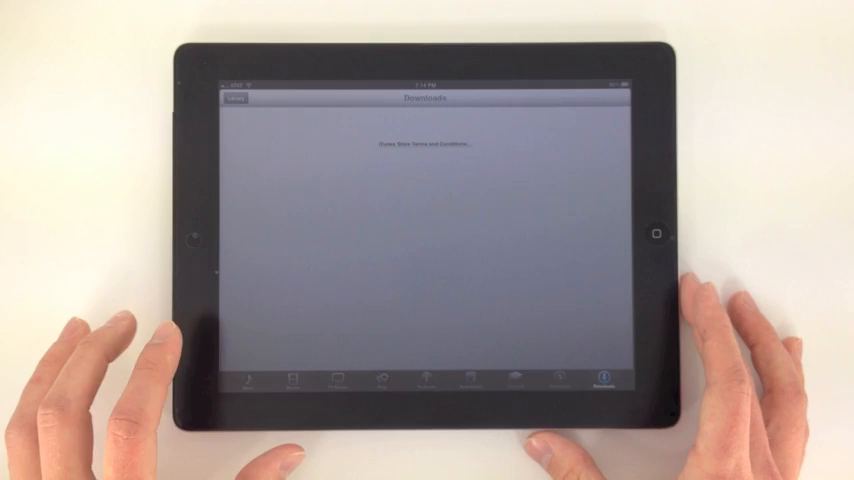
- Browse the Music featured page, paging through New & Noteworthy and What's Hot down to Quick Links
click(247, 378)
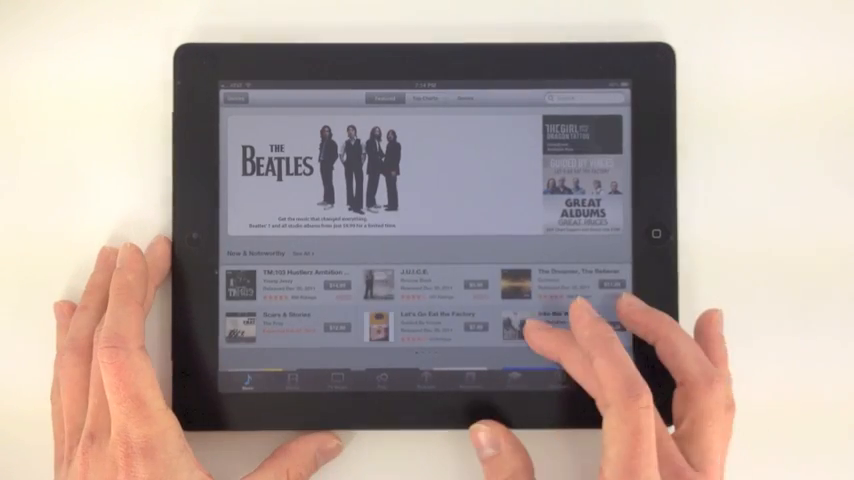
drag(570, 300, 330, 300)
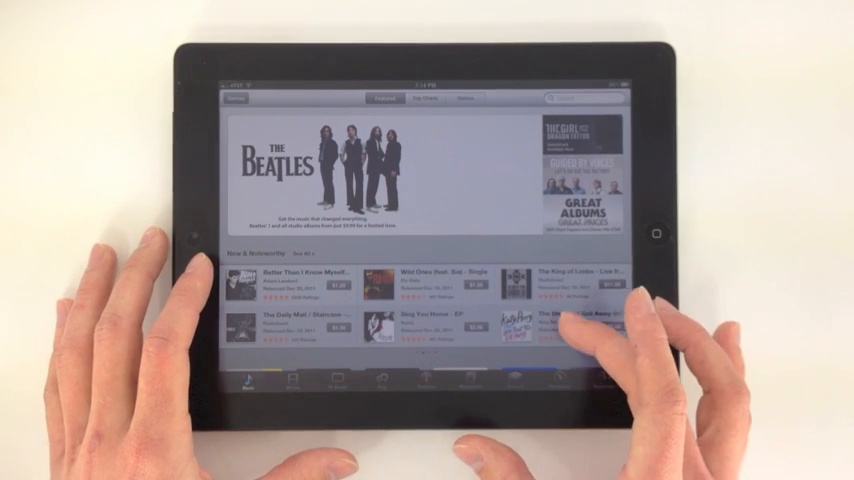
drag(590, 330, 590, 290)
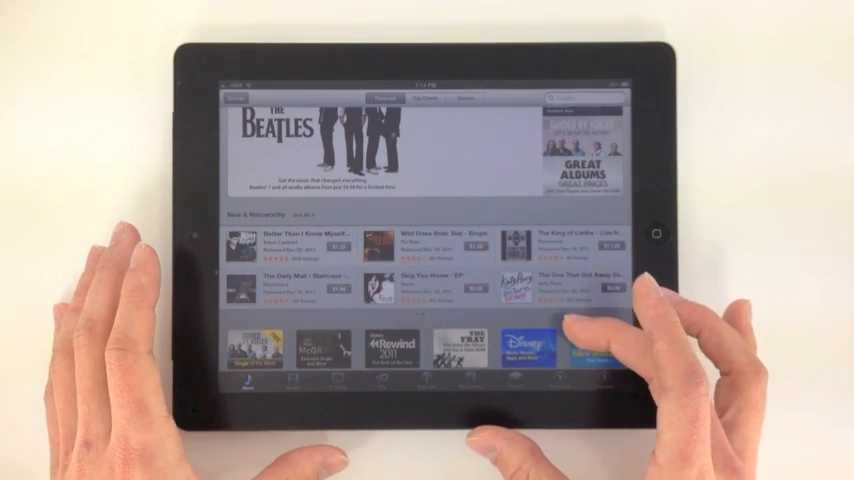
drag(590, 340, 590, 290)
drag(590, 320, 590, 200)
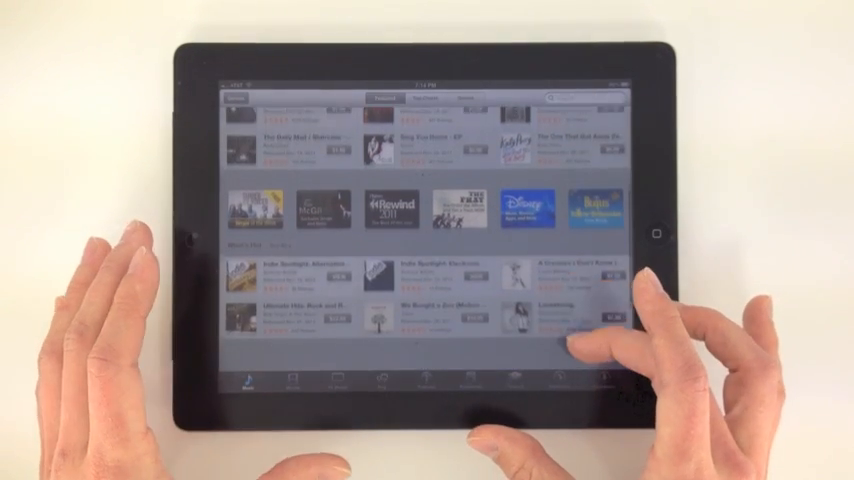
drag(590, 270, 450, 270)
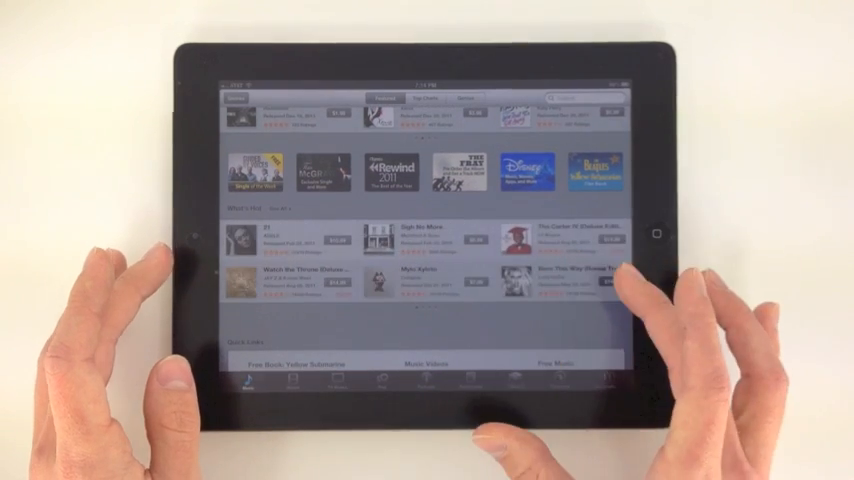
drag(590, 300, 590, 160)
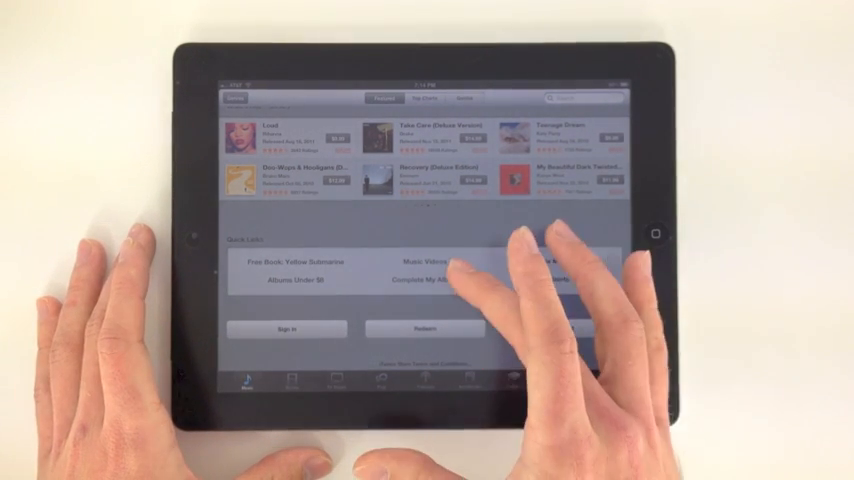
scroll(560, 280, up, 10)
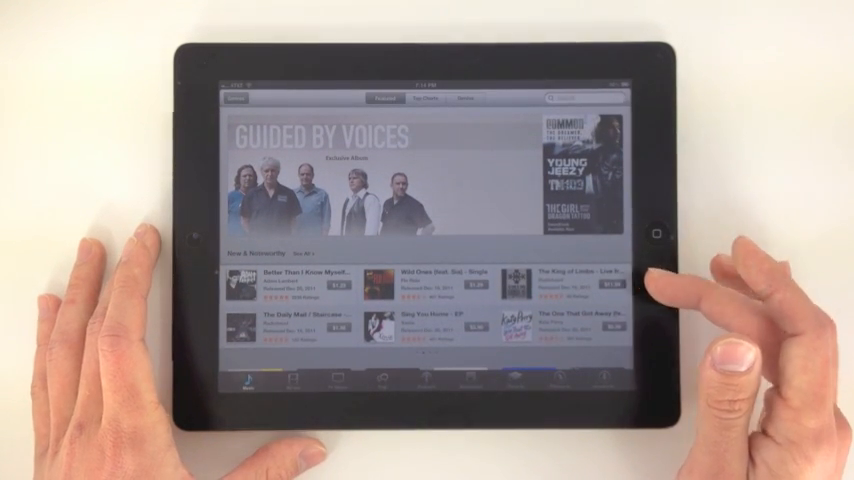
scroll(600, 300, right, 5)
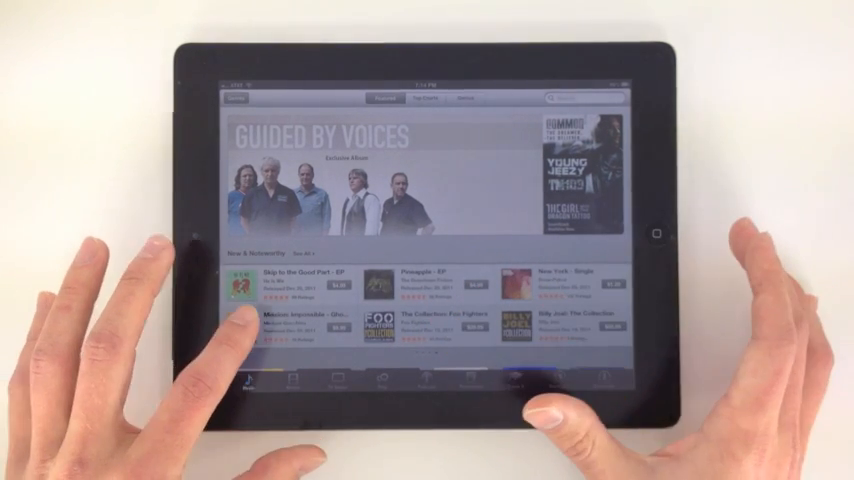
click(242, 285)
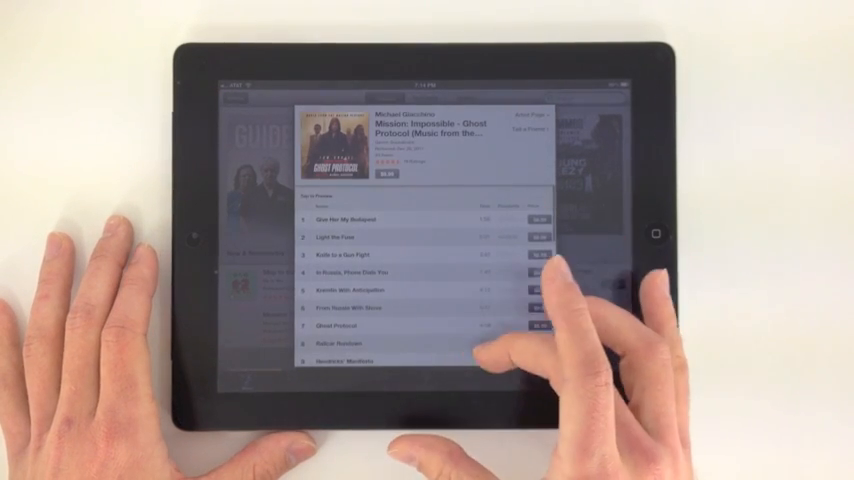
scroll(450, 280, down, 2)
scroll(450, 280, up, 2)
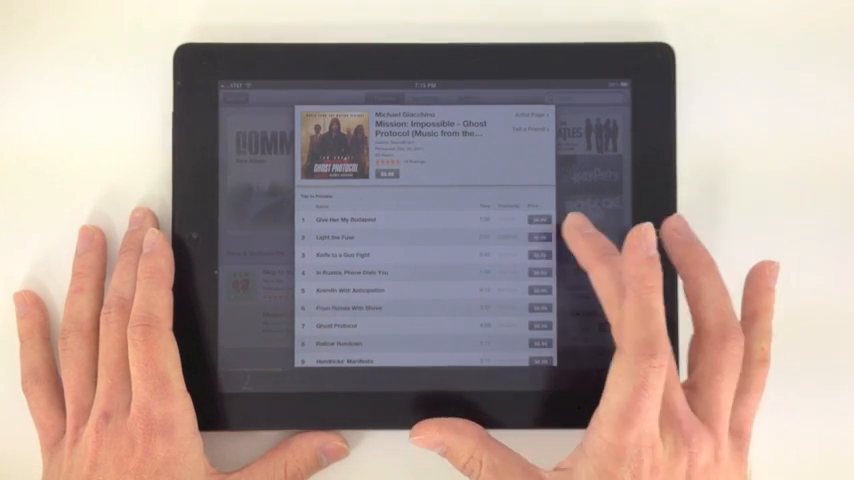
click(538, 237)
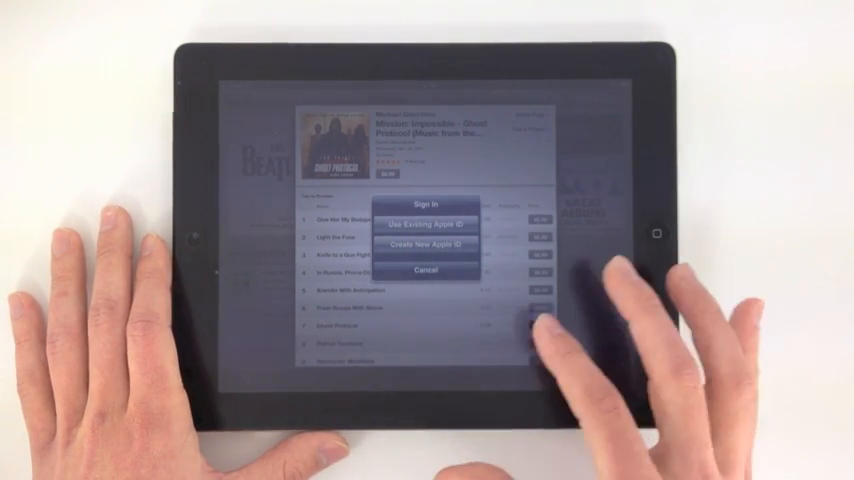
click(425, 270)
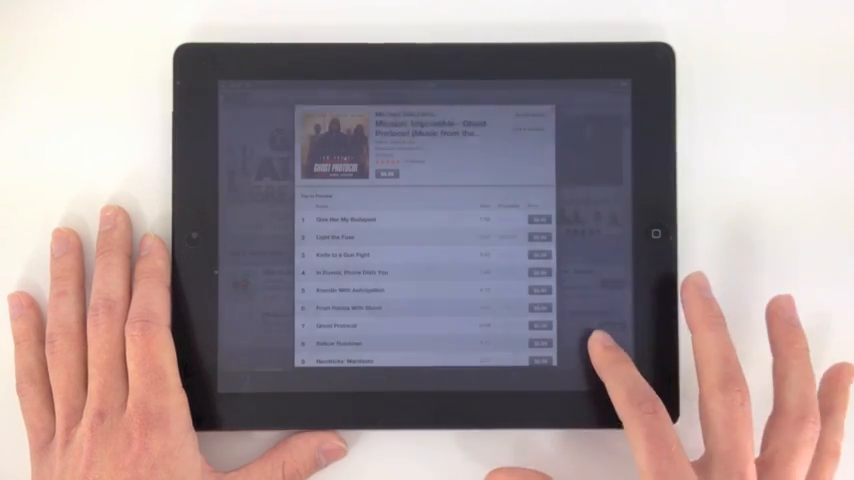
click(610, 330)
click(610, 378)
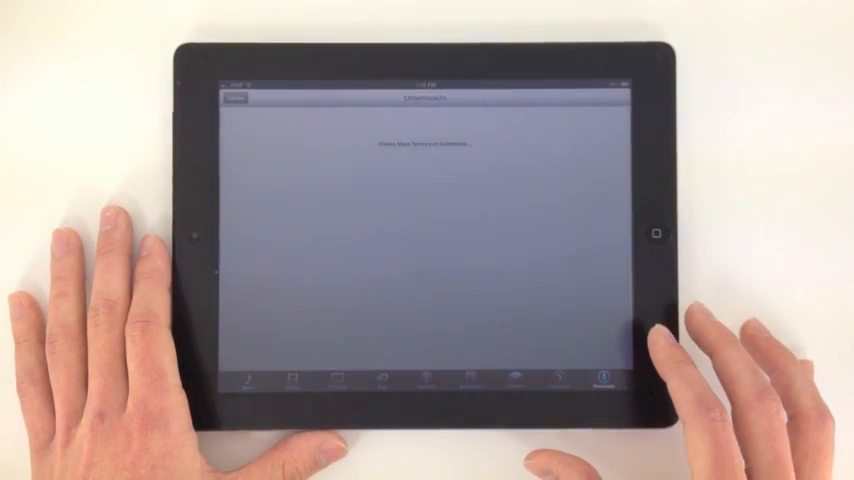
- From the Music page, search the store for 'the beatles' via the suggestion list
click(248, 378)
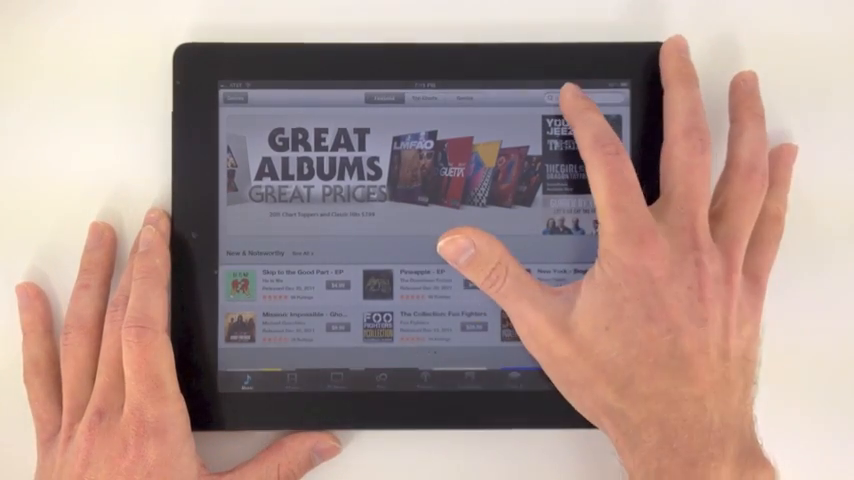
click(580, 97)
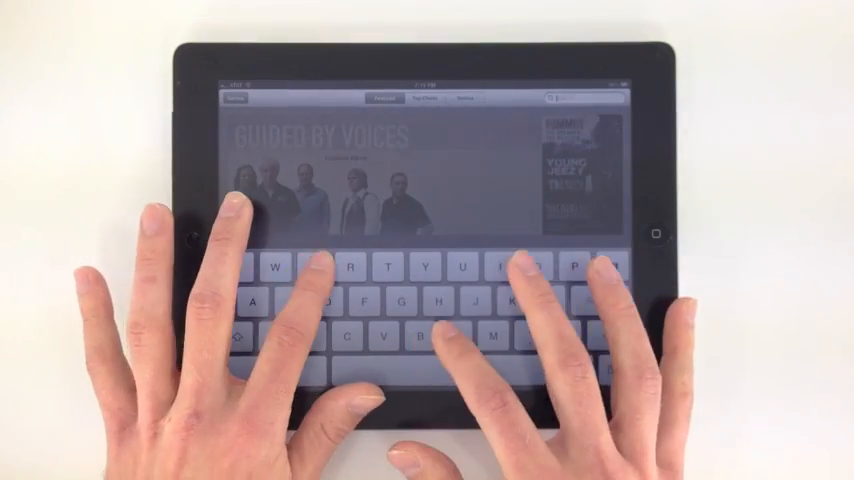
text(beatles)
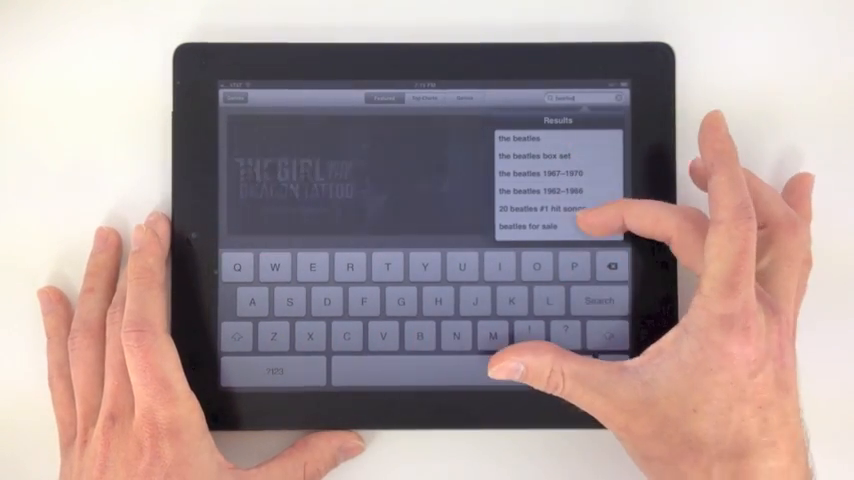
drag(600, 225, 590, 160)
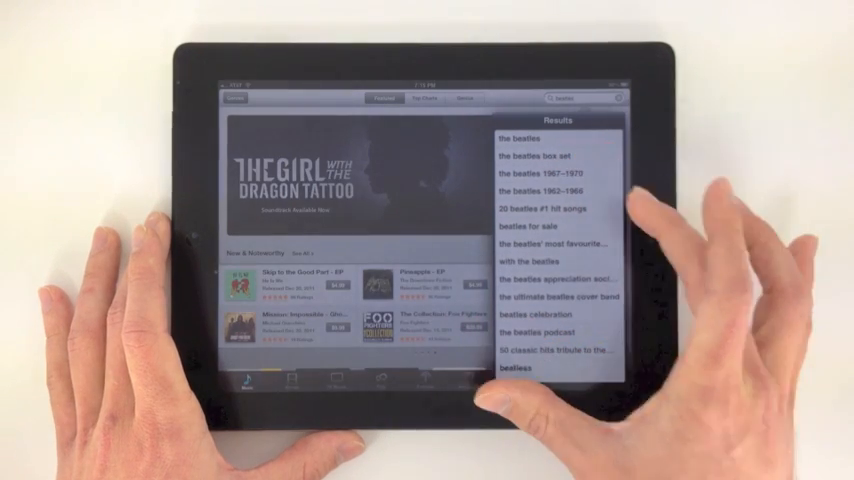
click(540, 141)
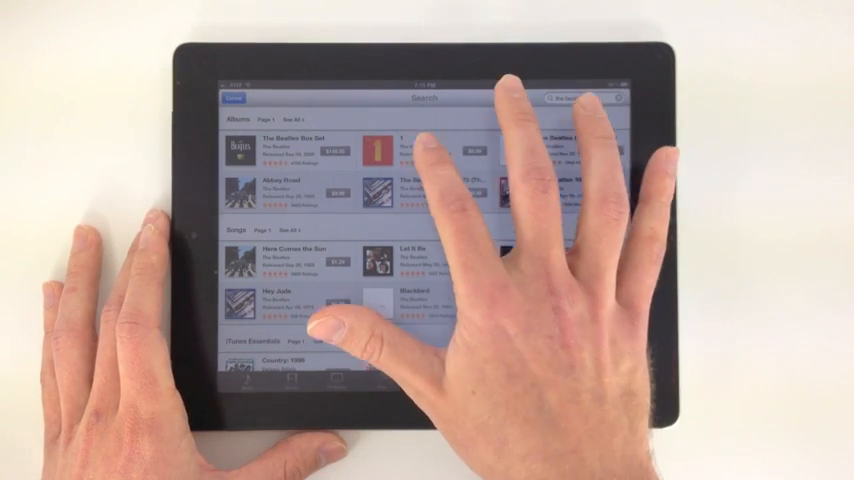
- View the Beatles album 1 track list, close it, and return to the Music store front page
click(560, 190)
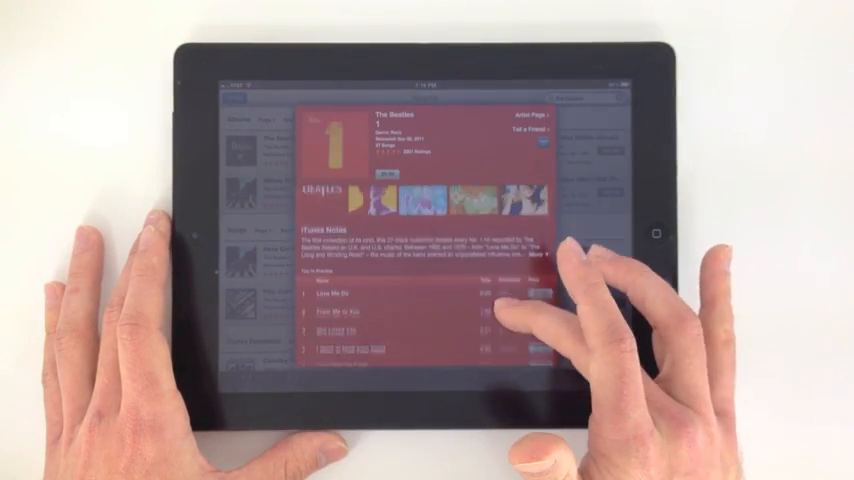
scroll(530, 300, down, 5)
scroll(420, 280, down, 4)
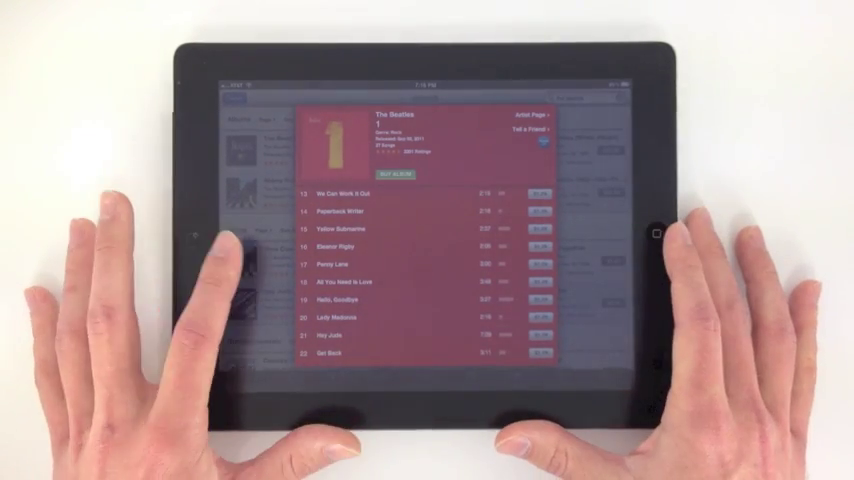
click(600, 380)
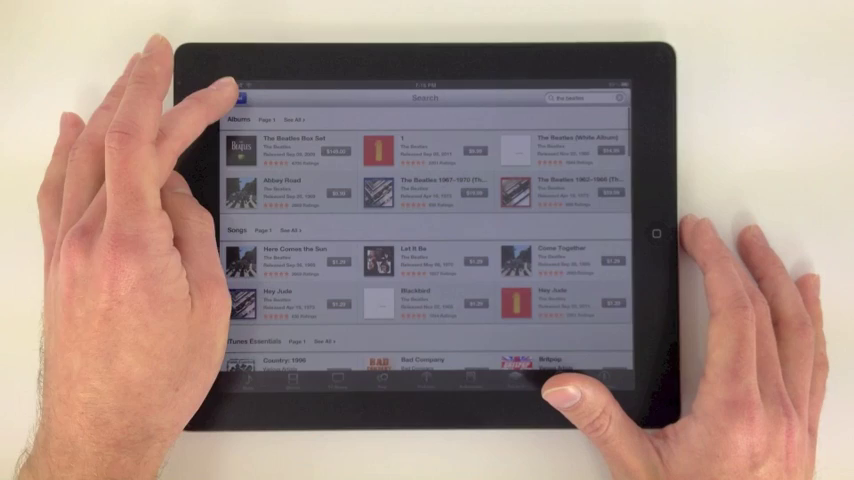
click(236, 97)
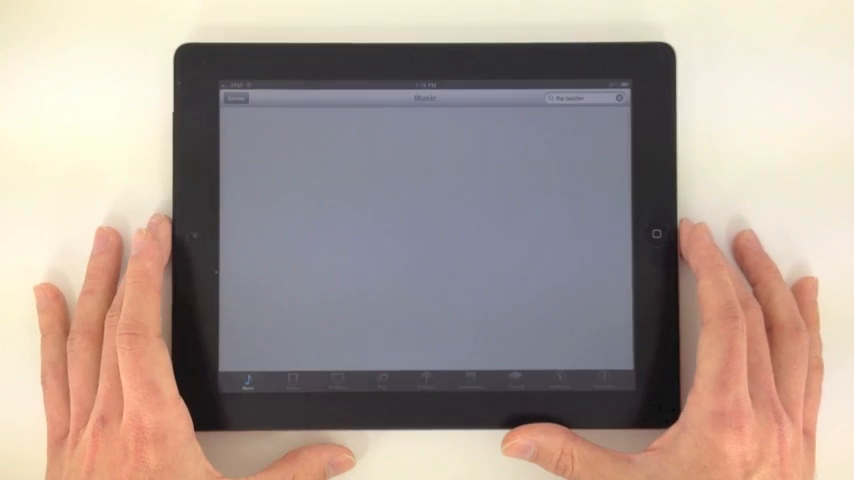